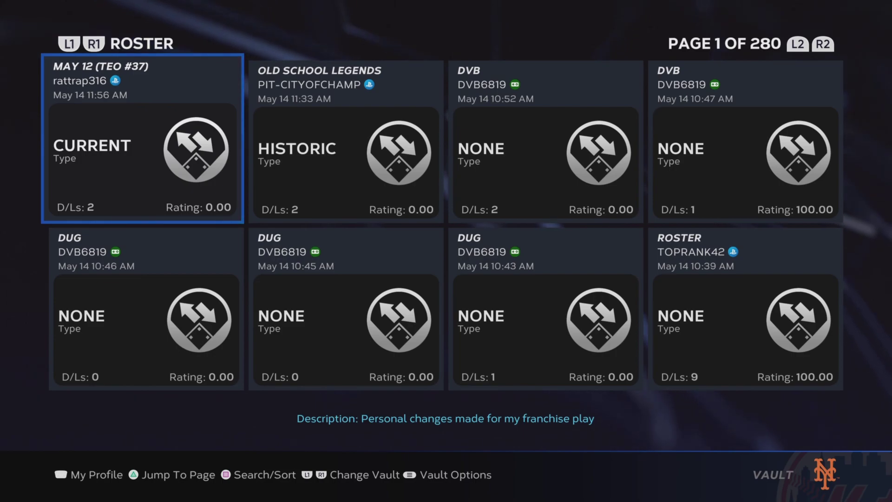
# Start a new roster upload from the vault options.
pyautogui.press('Escape')
pyautogui.press('Down')
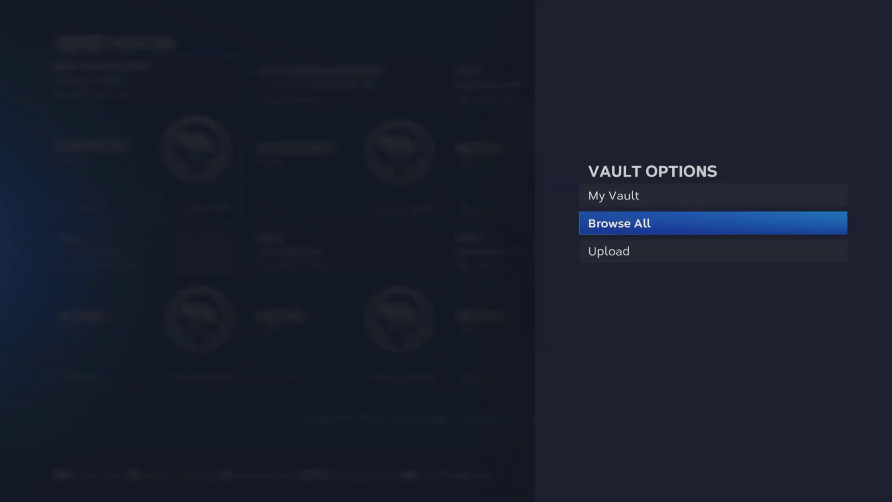
pyautogui.press('Down')
pyautogui.press('Return')
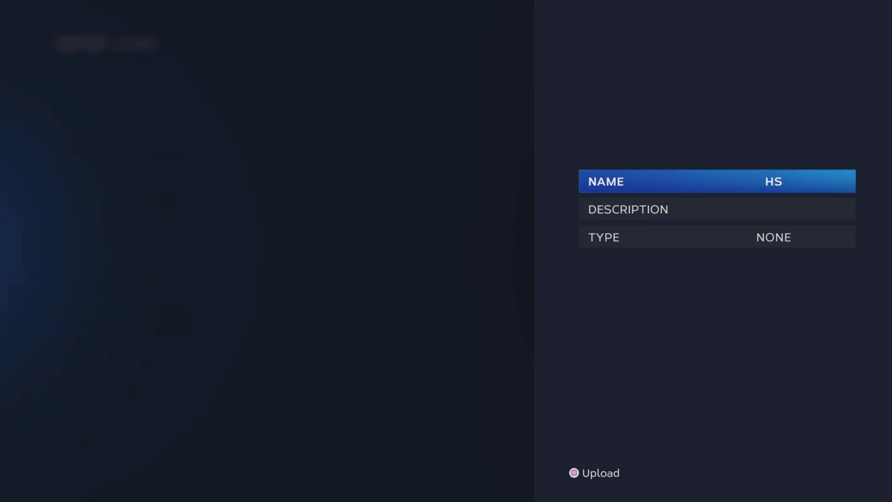
# Describe the roster as 'Fantasy High School Rosters', set type FANTASY, and upload it.
pyautogui.press('Down')
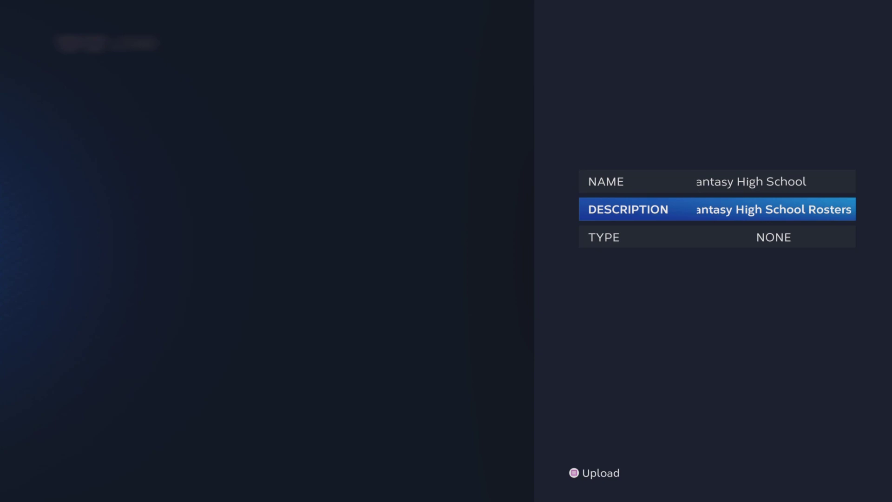
pyautogui.press('Down')
pyautogui.press('Right')
pyautogui.press('Right')
pyautogui.press('Right')
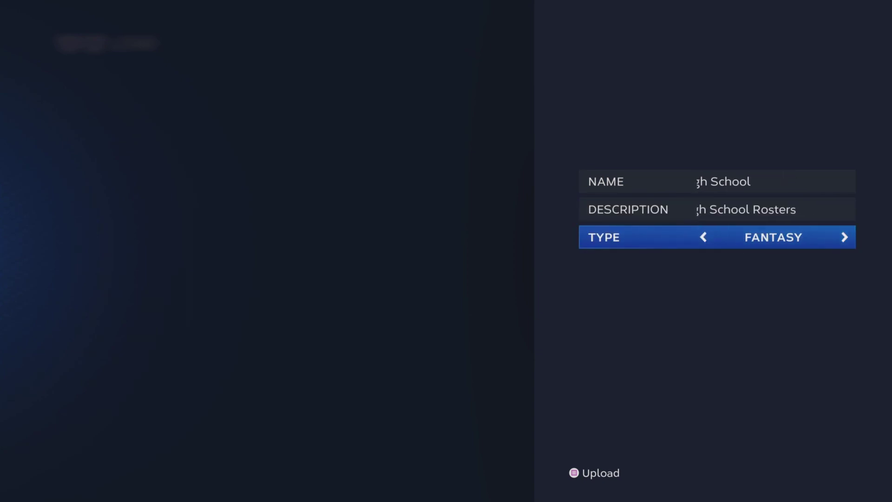
pyautogui.press('Up')
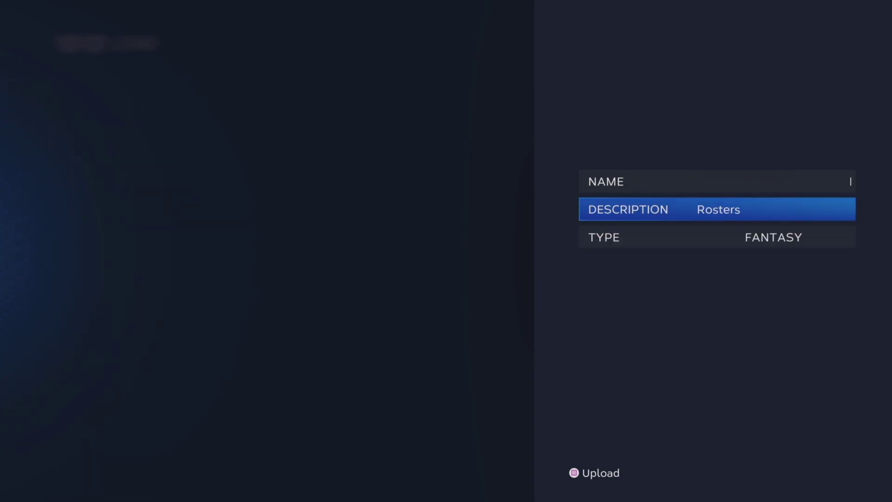
pyautogui.press('Return')
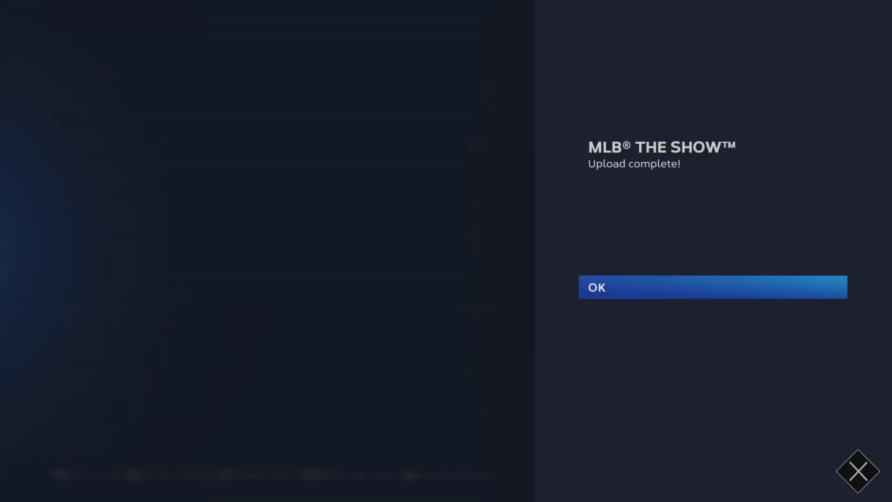
pyautogui.press('Return')
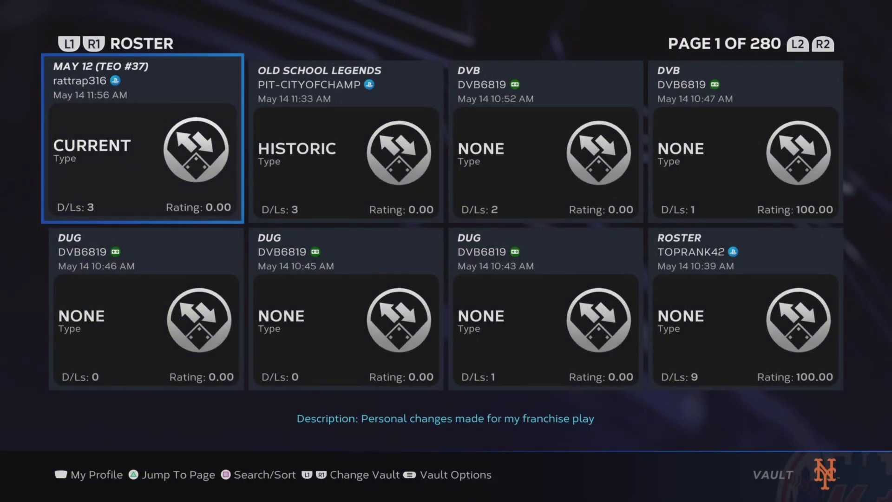
# Search the vault for 'ipkiss' and download the IPKISS Fantasy High School roster.
pyautogui.press('Escape')
pyautogui.press('Down')
pyautogui.press('Down')
pyautogui.press('Return')
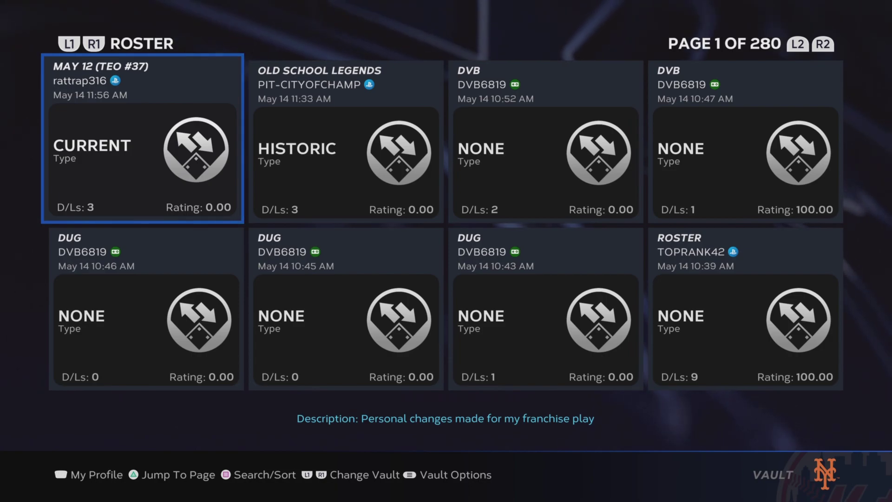
pyautogui.press('s')
pyautogui.press('Return')
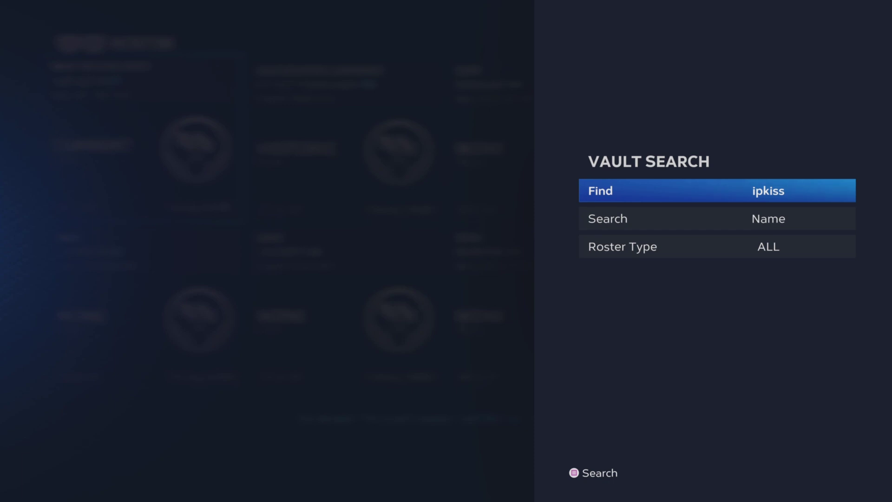
pyautogui.press('s')
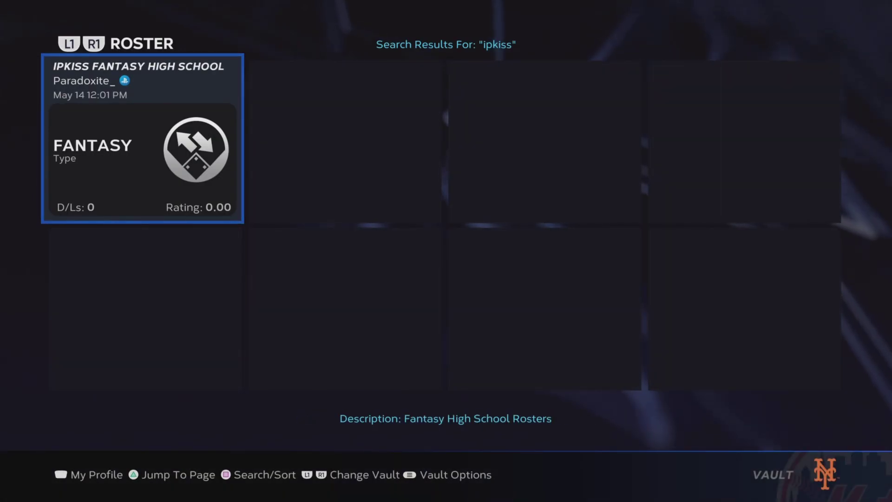
pyautogui.press('Return')
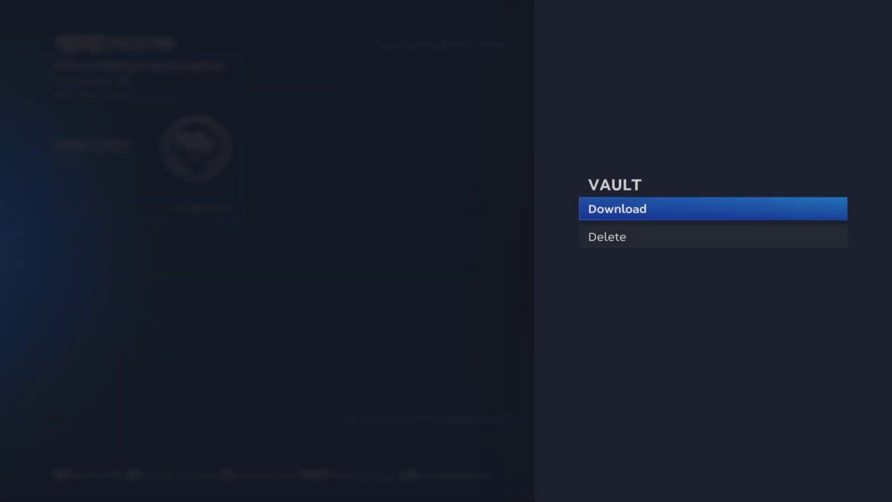
pyautogui.press('Return')
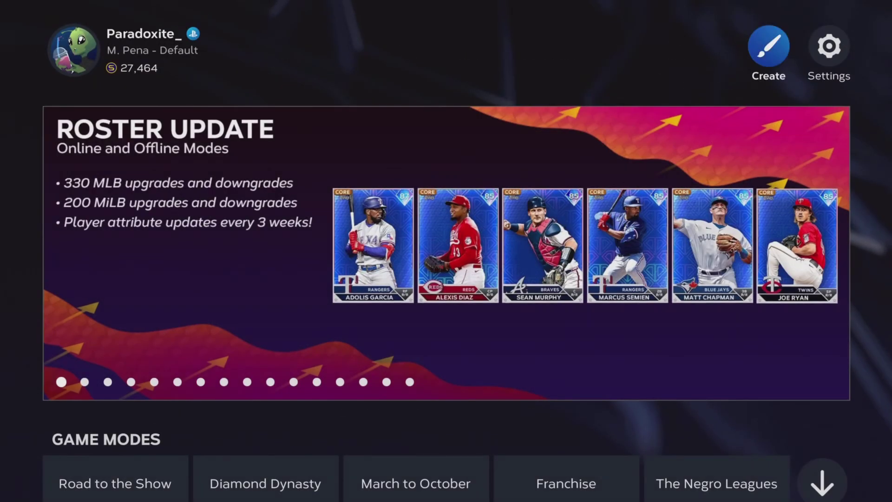
pyautogui.press('Right')
# Browse the Settings menu's file management load options.
pyautogui.press('Return')
pyautogui.press('Down')
pyautogui.press('Down')
pyautogui.press('Return')
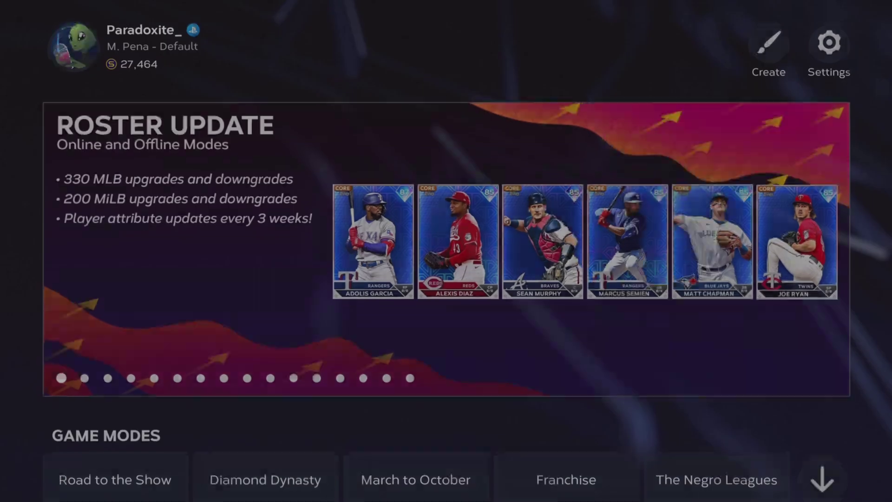
pyautogui.press('Right')
pyautogui.press('Return')
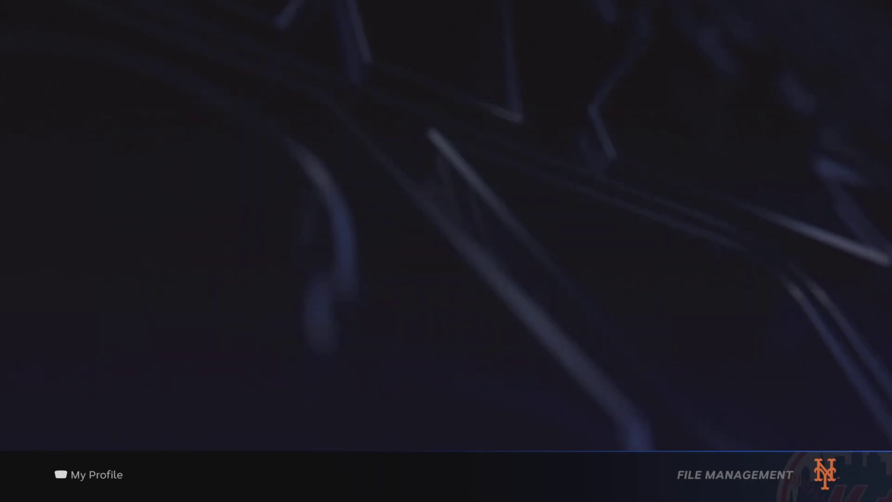
# Open the Franchise mode options, then switch the vault to the logo section.
pyautogui.press('Down')
pyautogui.press('Right')
pyautogui.press('Right')
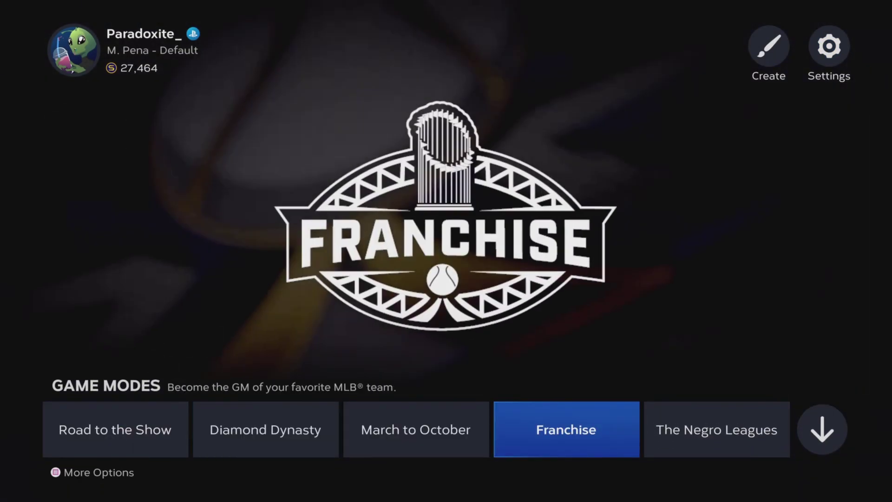
pyautogui.press('Return')
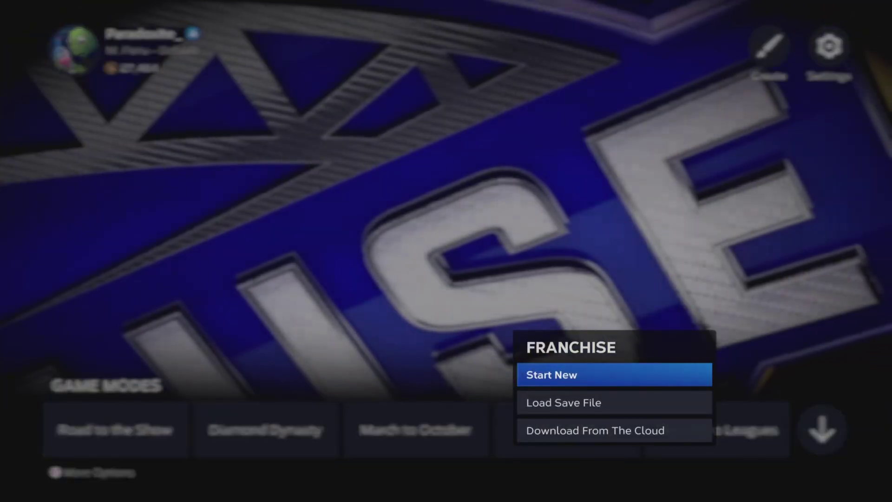
pyautogui.press('Escape')
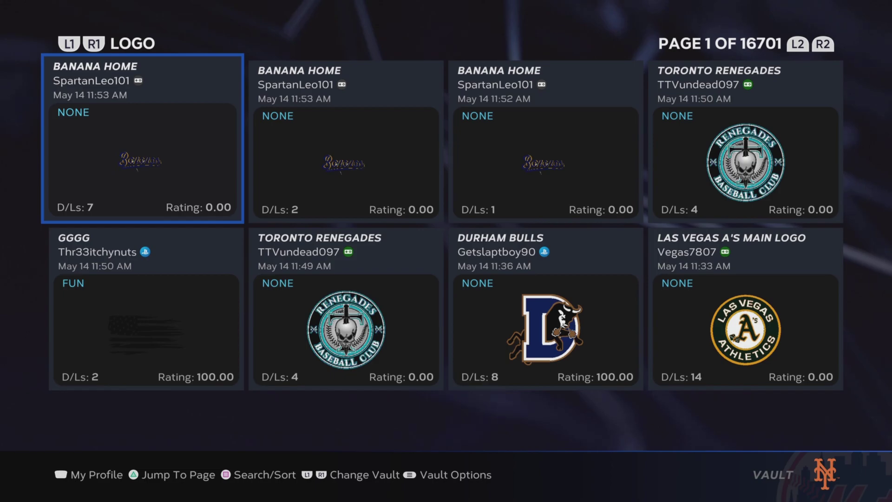
# Start a new team logo upload from the logo vault's options.
pyautogui.press('x')
pyautogui.press('Escape')
pyautogui.press('x')
pyautogui.press('o')
pyautogui.press('Down')
pyautogui.press('Down')
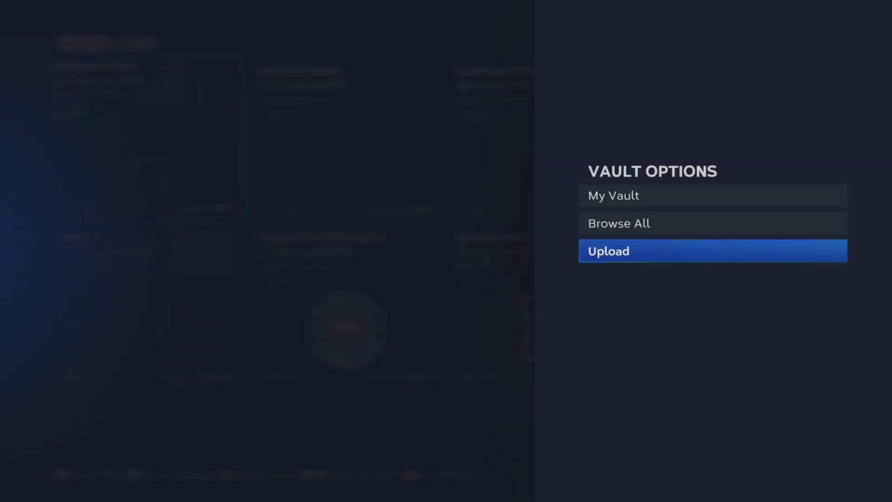
pyautogui.press('Escape')
pyautogui.press('o')
pyautogui.press('Down')
pyautogui.press('Down')
pyautogui.press('Return')
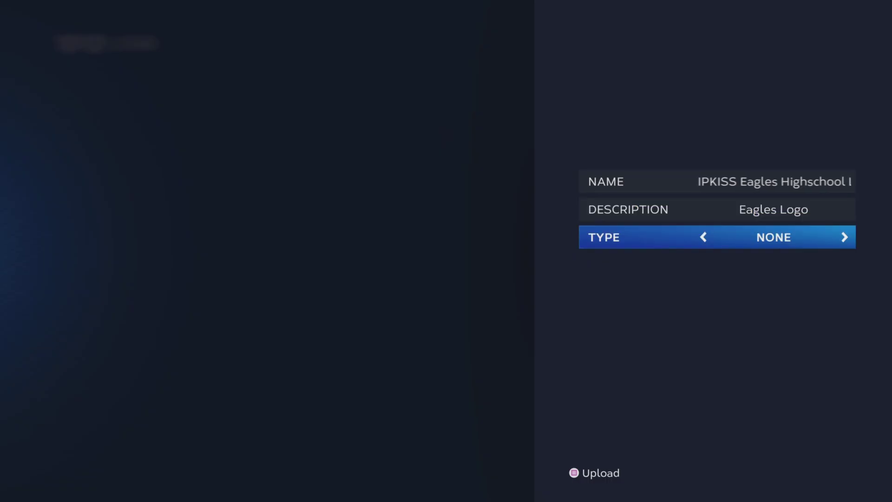
# Upload the Lions Letters logo as type FUN and view page 2 of logos.
pyautogui.press('Right')
pyautogui.press('Right')
pyautogui.press('s')
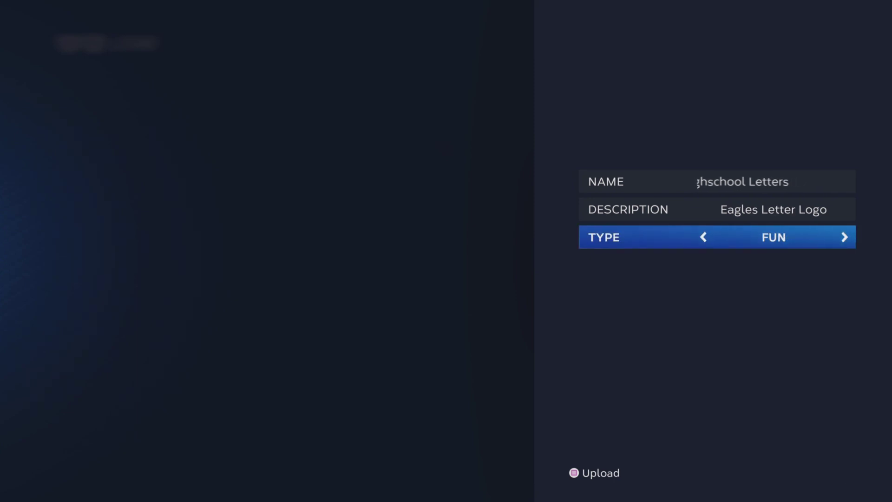
pyautogui.press('s')
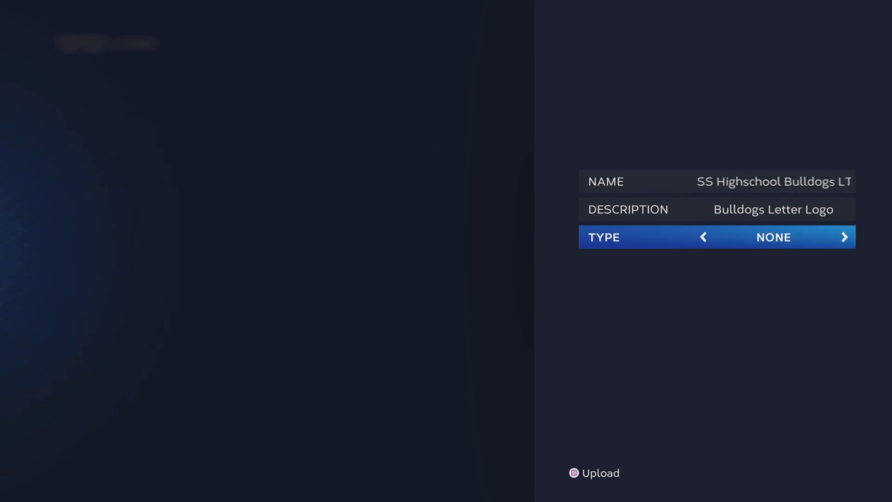
pyautogui.press('Right')
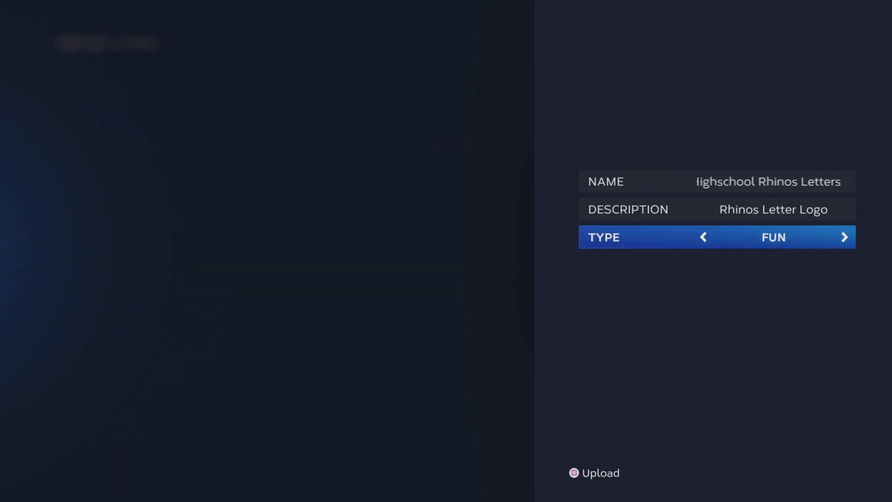
pyautogui.press('Return')
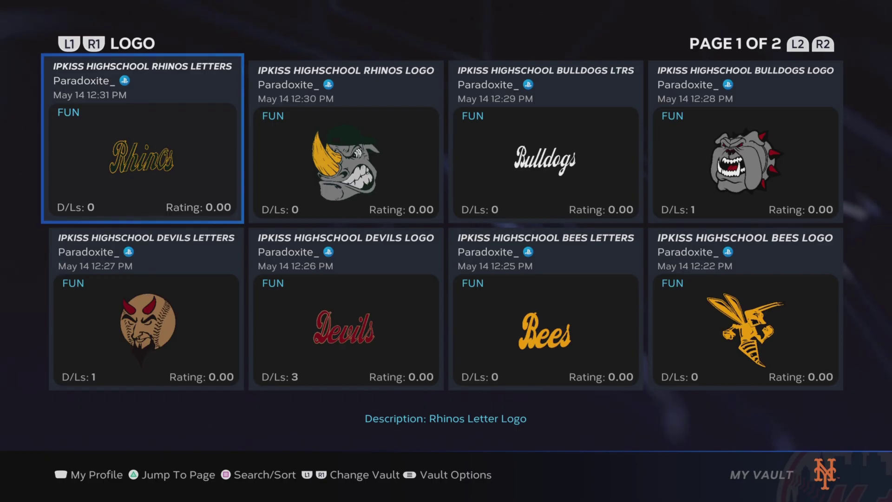
pyautogui.press('pagedown')
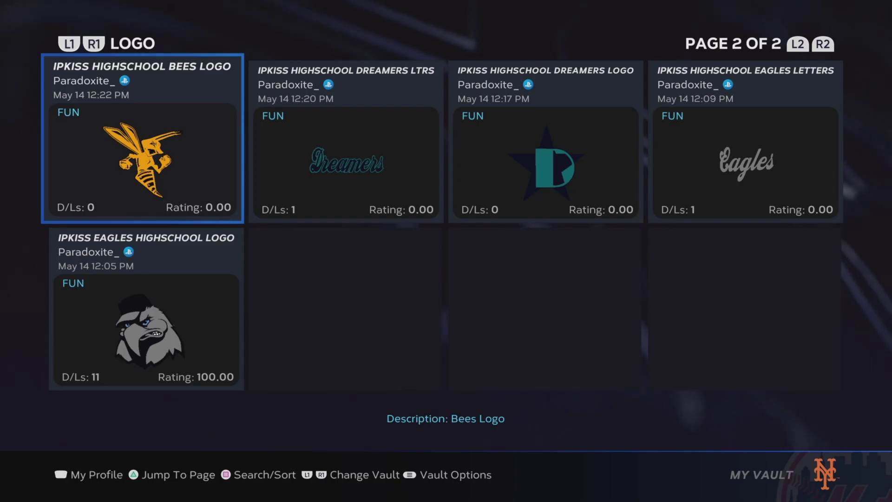
# Review page 1's IPKISS logos (Bulldogs, Devils, Bees, Rhinos), then show the player vault.
pyautogui.press('pageup')
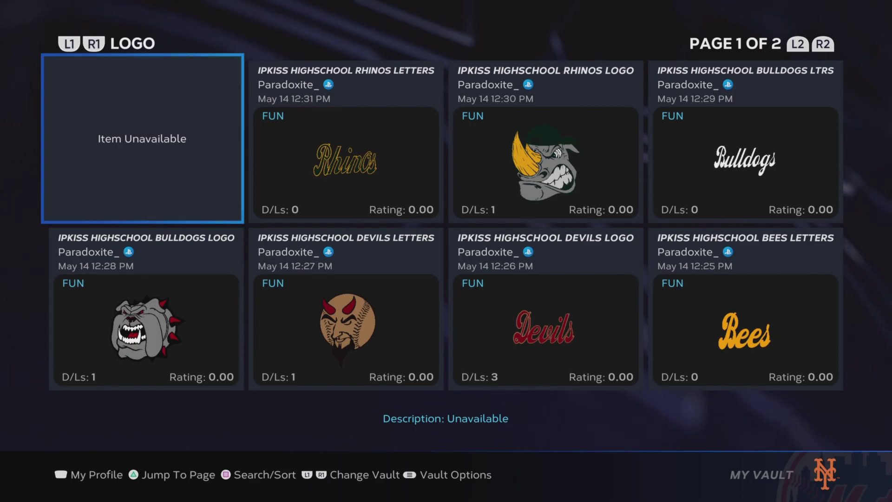
pyautogui.press('Down')
pyautogui.press('Right')
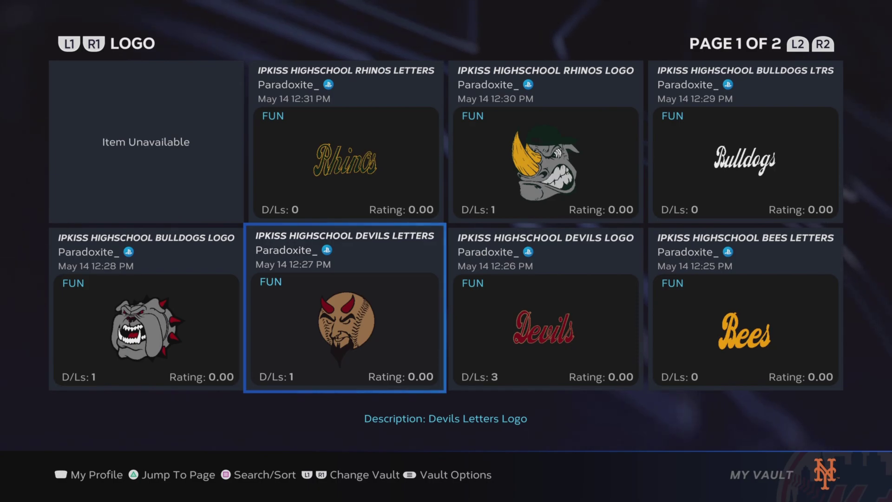
pyautogui.press('Right')
pyautogui.press('Right')
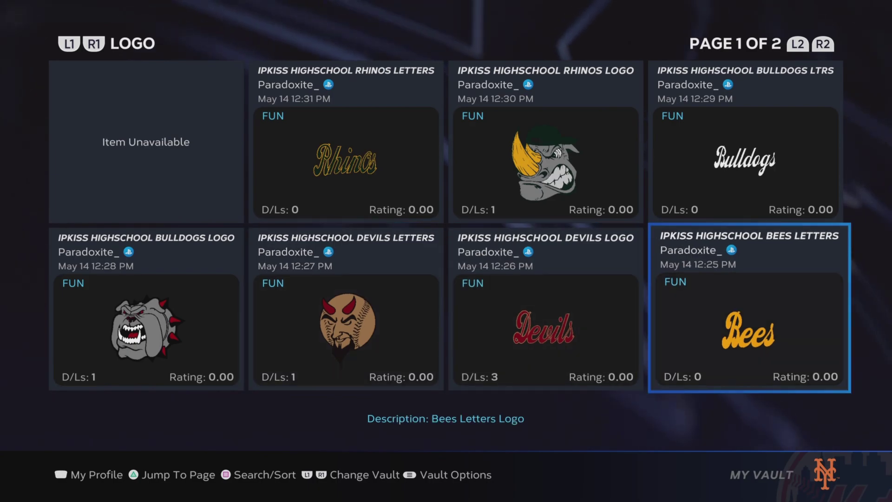
pyautogui.press('Up')
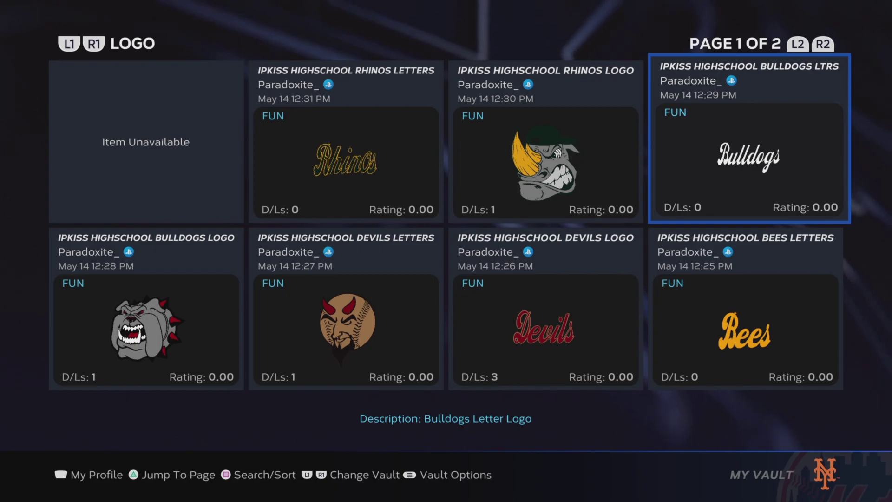
pyautogui.press('Left')
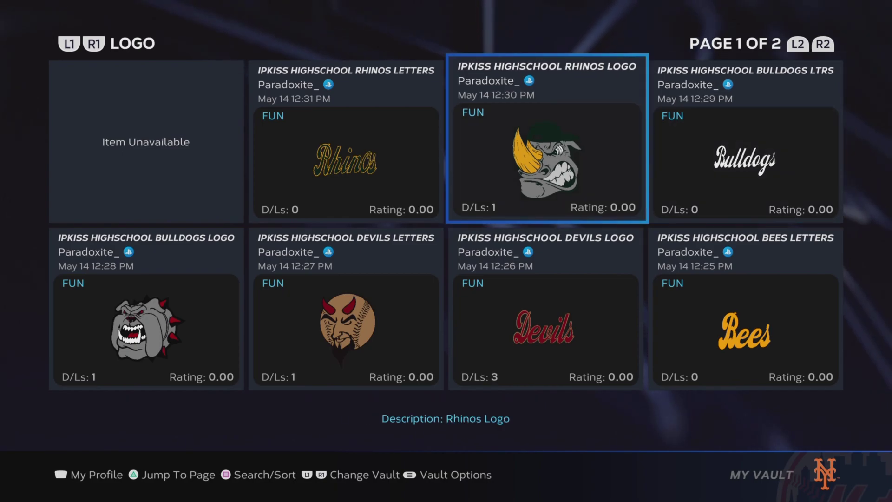
pyautogui.press('pagedown')
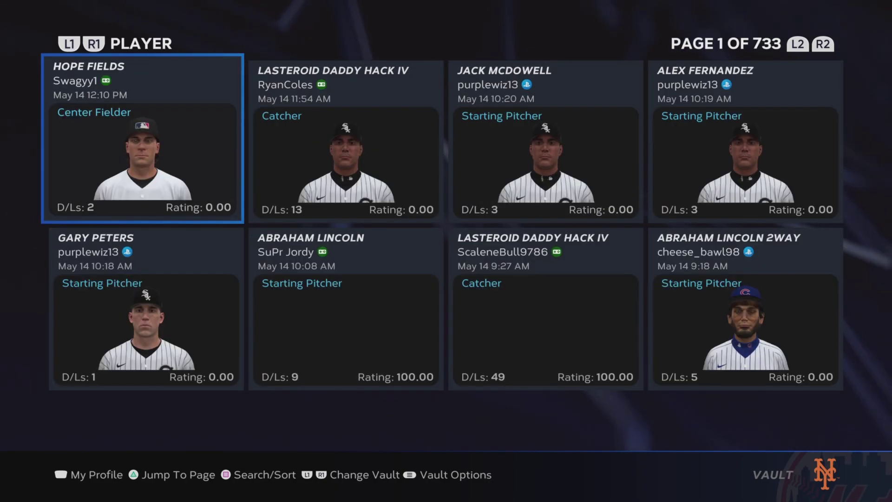
# Upload a custom IPKISS HS player with its description to the vault.
pyautogui.press('Escape')
pyautogui.press('Up')
pyautogui.press('Return')
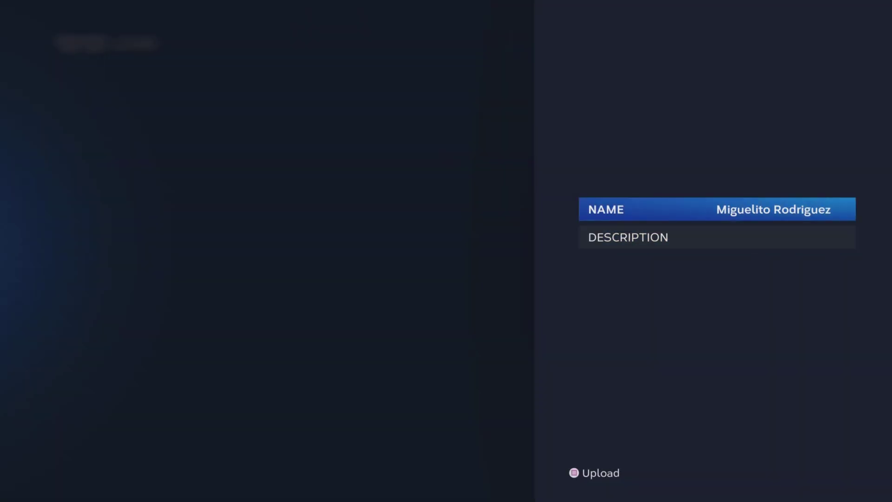
pyautogui.press('Down')
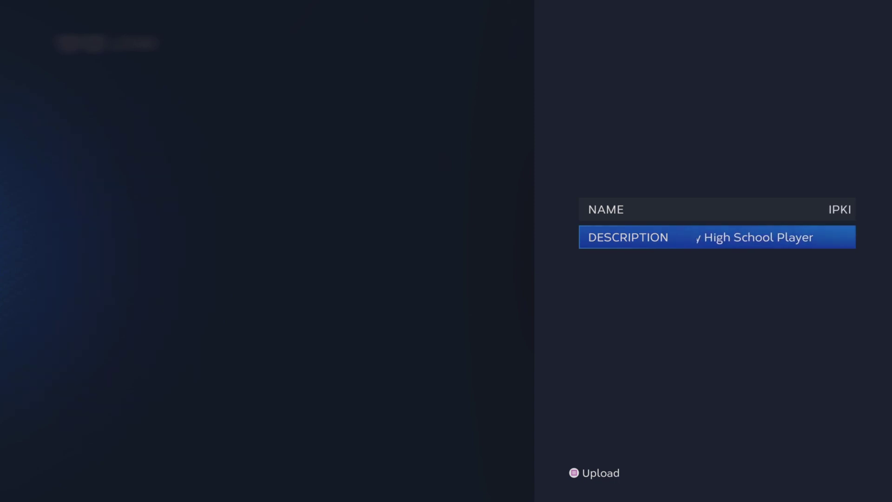
pyautogui.press('Square')
pyautogui.press('Return')
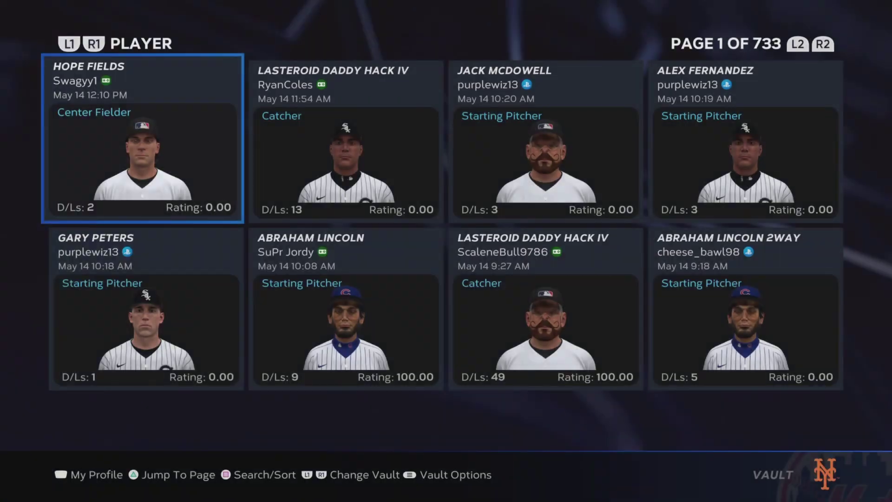
# Open My Vault and switch its category to Slider.
pyautogui.press('Right')
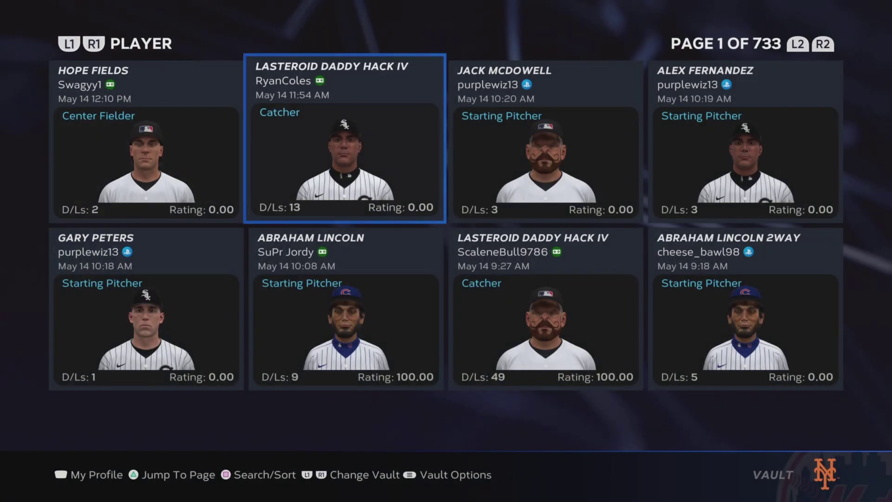
pyautogui.press('Options')
pyautogui.press('Return')
pyautogui.press('R1')
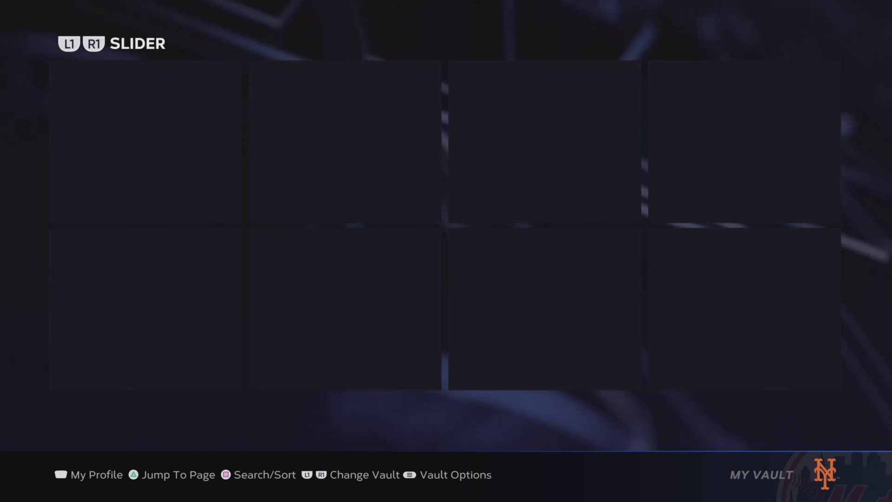
# Upload the second custom player, a first baseman.
pyautogui.press('R1')
pyautogui.press('R1')
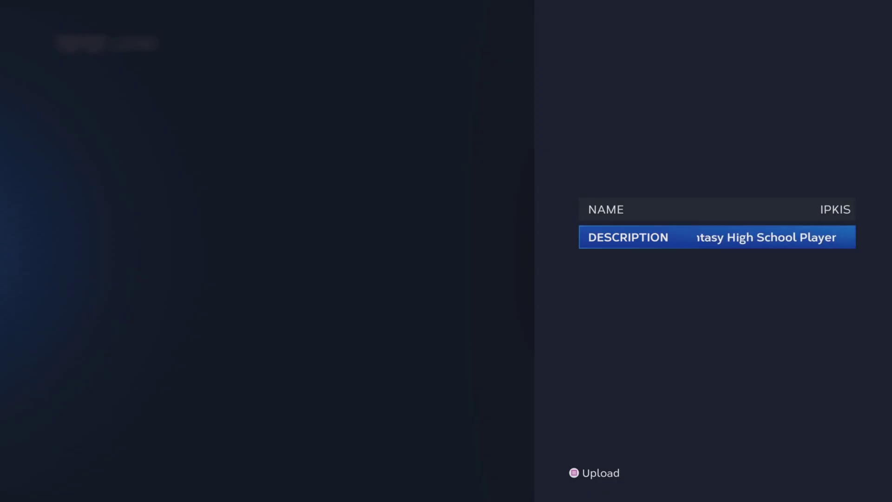
pyautogui.press('Return')
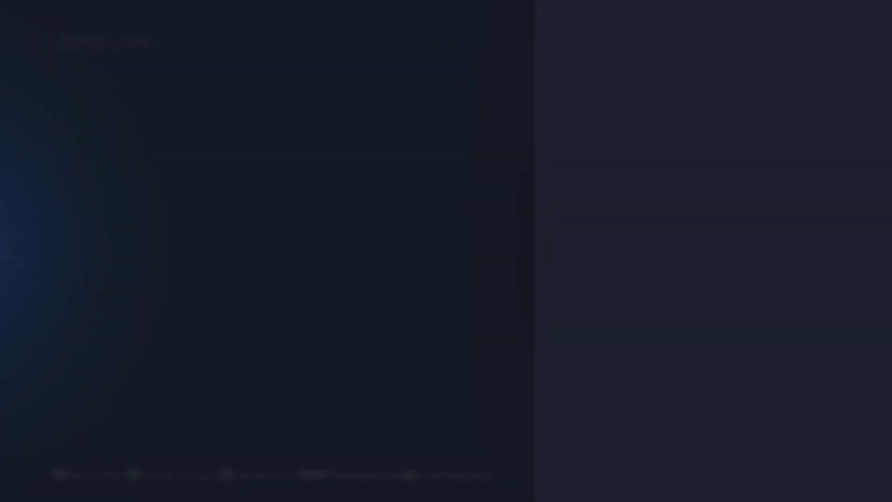
pyautogui.press('Return')
# Cycle My Vault categories back to Player to show both IPKISS HS players.
pyautogui.press('R1')
pyautogui.press('L1')
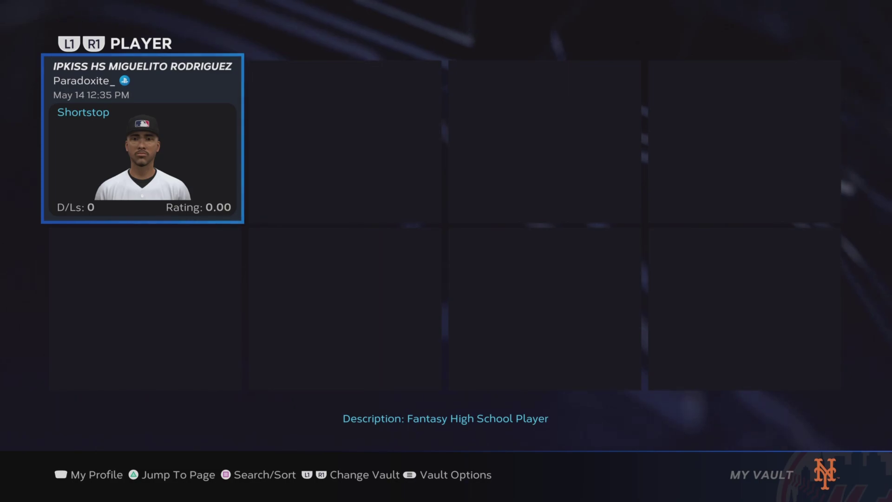
pyautogui.press('q')
pyautogui.press('e')
pyautogui.press('q')
pyautogui.press('e')
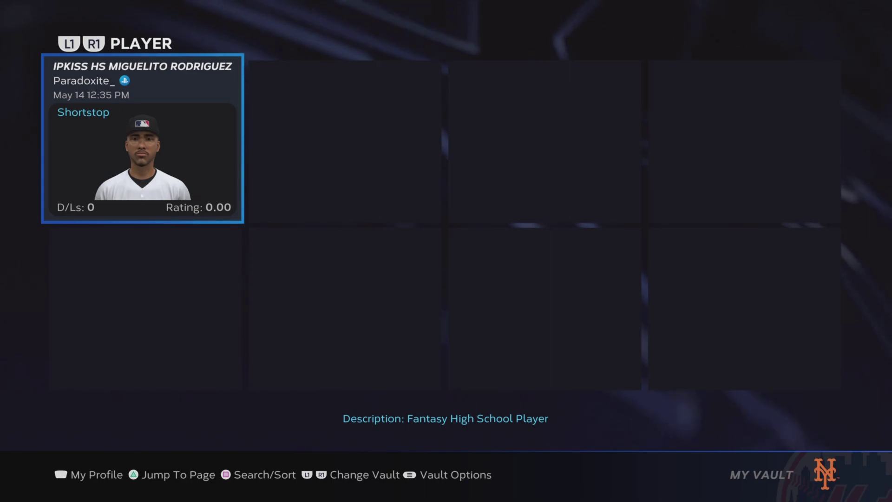
pyautogui.press('Right')
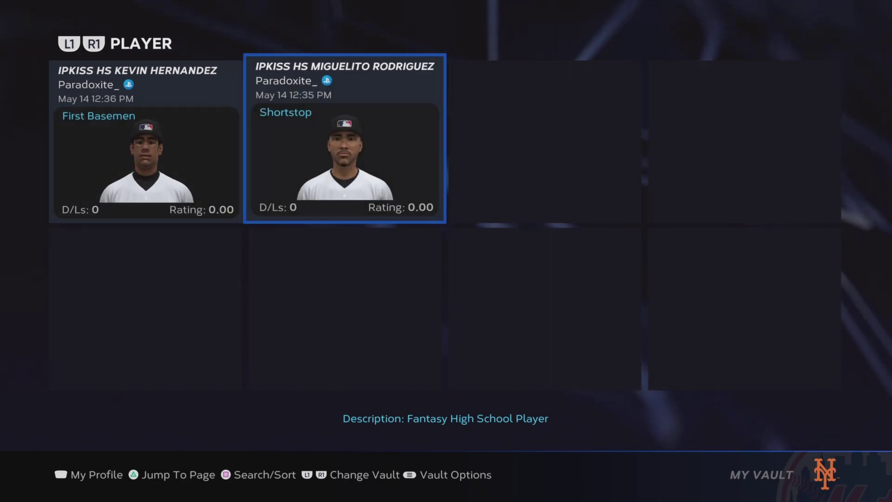
pyautogui.press('Left')
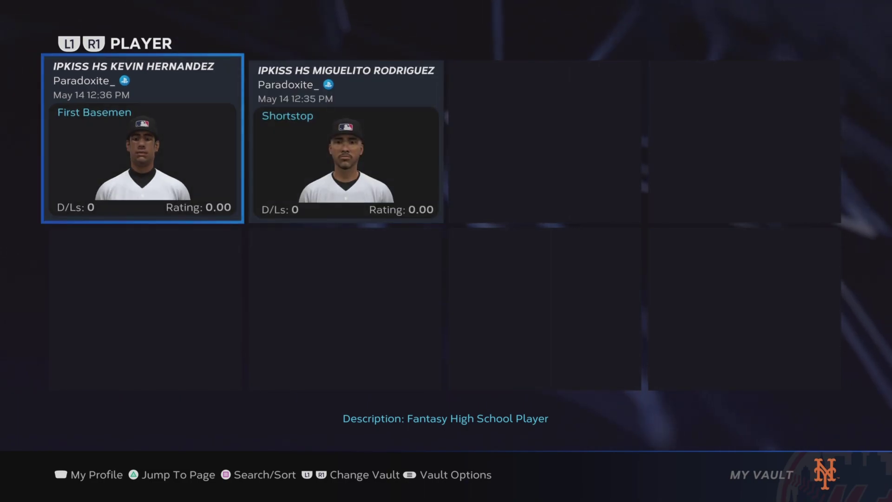
# Switch My Vault to the Logo category and browse to the Lions Logo card.
pyautogui.press('q')
pyautogui.press('q')
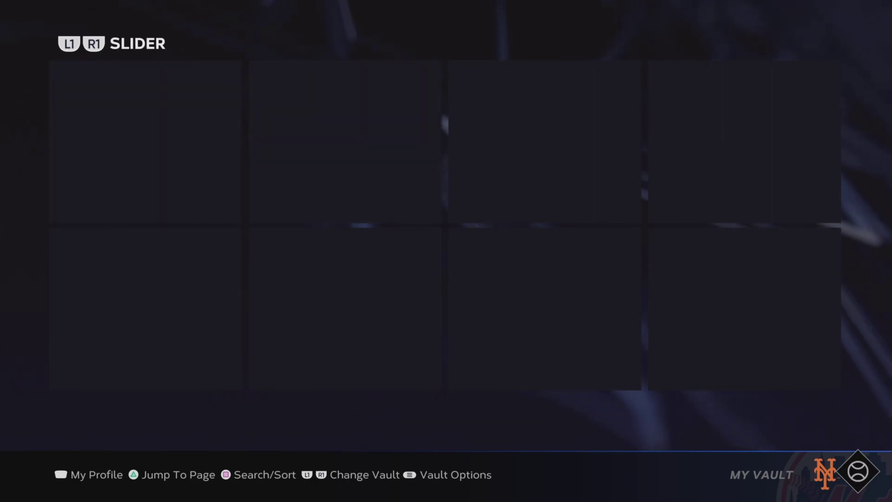
pyautogui.press('Right')
pyautogui.press('Right')
pyautogui.press('Right')
pyautogui.press('Right')
# Browse My Vault's uploaded logo cards to the Lions Letters card.
pyautogui.press('Up')
pyautogui.press('Down')
pyautogui.press('q')
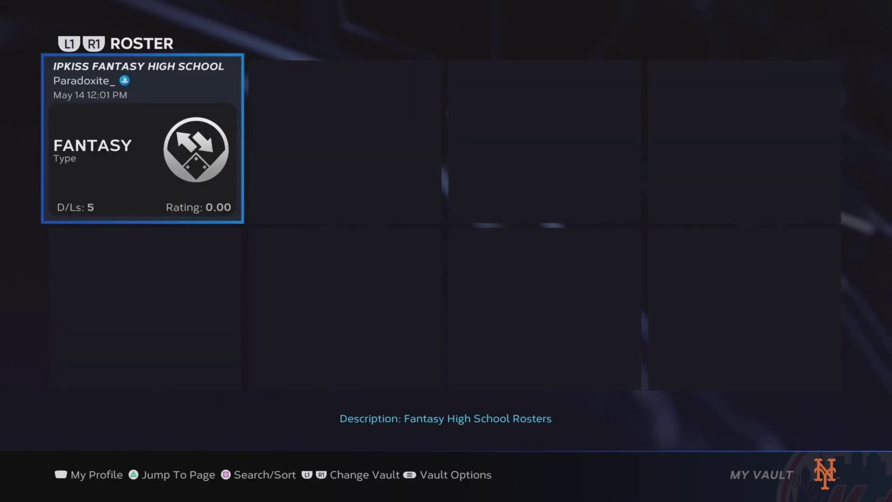